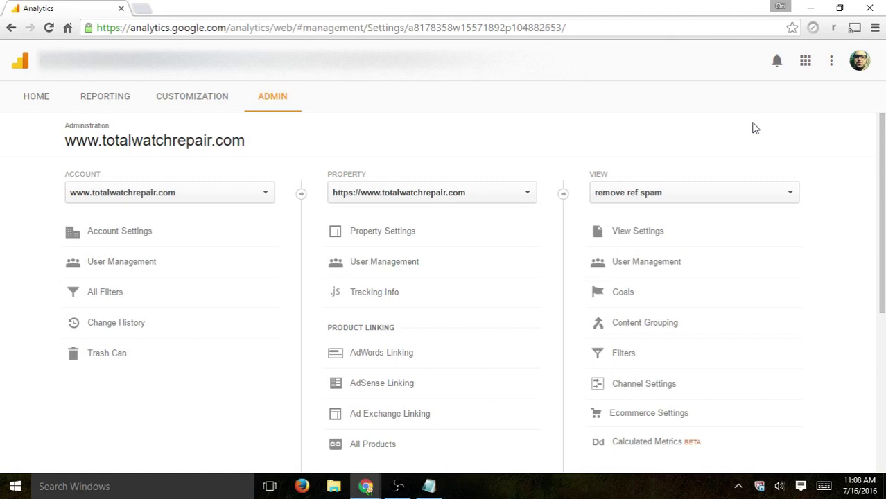
Start a new goal in the view's Goals list from the Place an order template and continue
{"action": "left_click", "coordinate": [624, 293]}
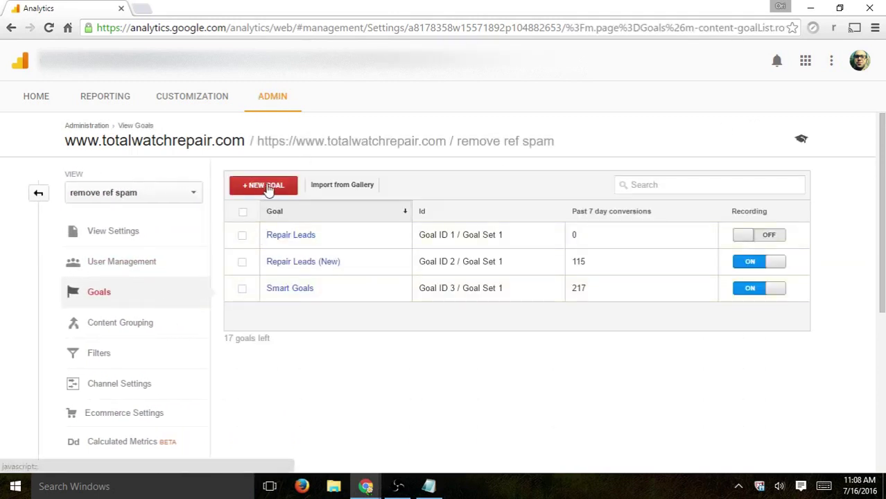
{"action": "left_click", "coordinate": [268, 187]}
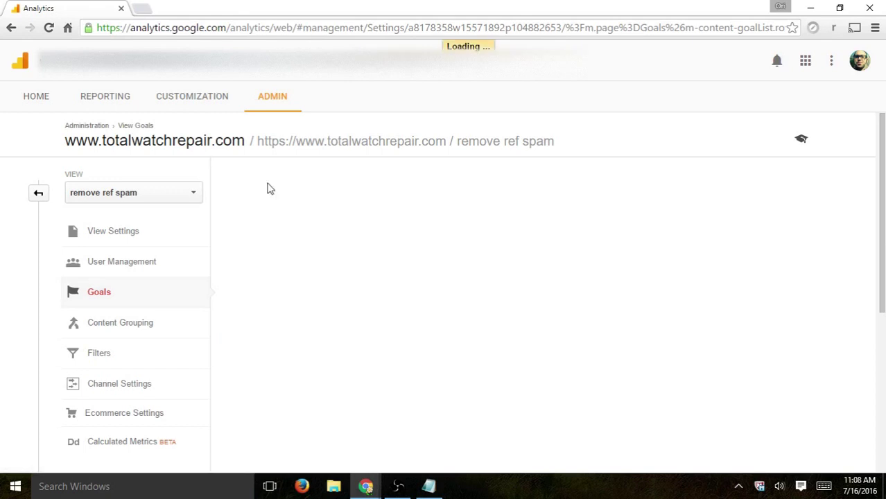
{"action": "scroll", "coordinate": [552, 239], "scroll_direction": "down", "scroll_amount": 1}
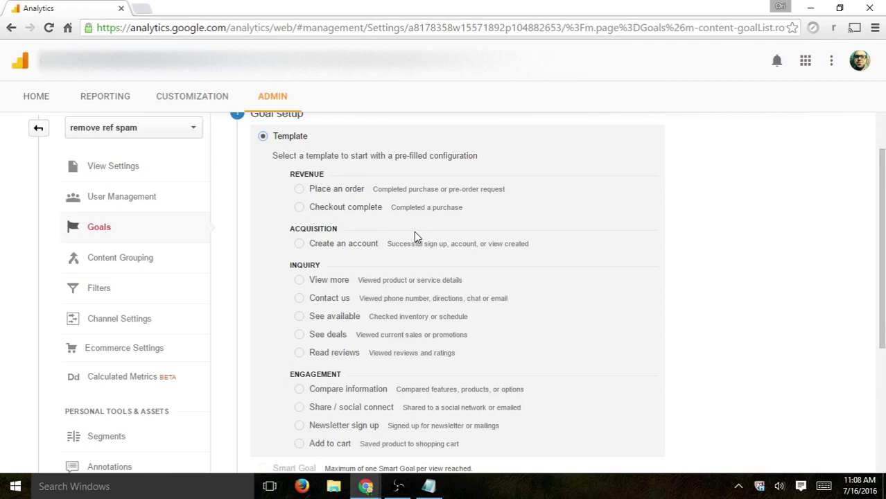
{"action": "scroll", "coordinate": [415, 237], "scroll_direction": "down", "scroll_amount": 2}
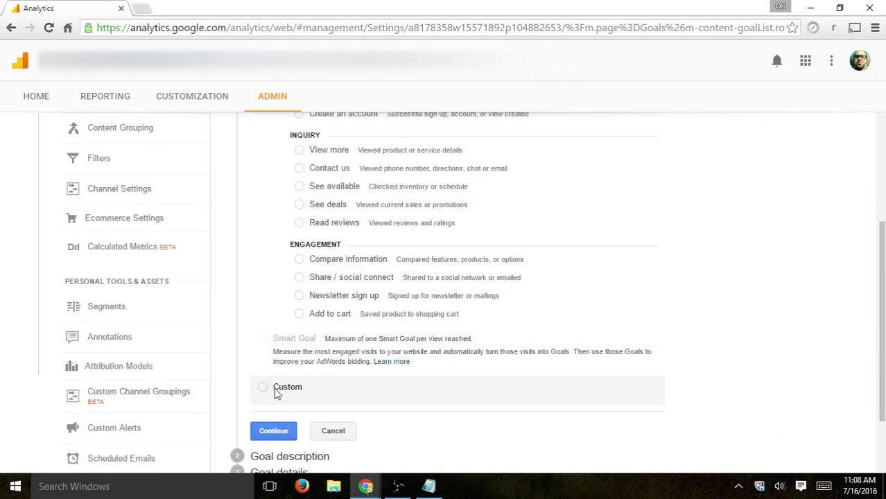
{"action": "scroll", "coordinate": [406, 391], "scroll_direction": "up", "scroll_amount": 3}
{"action": "left_click", "coordinate": [344, 258]}
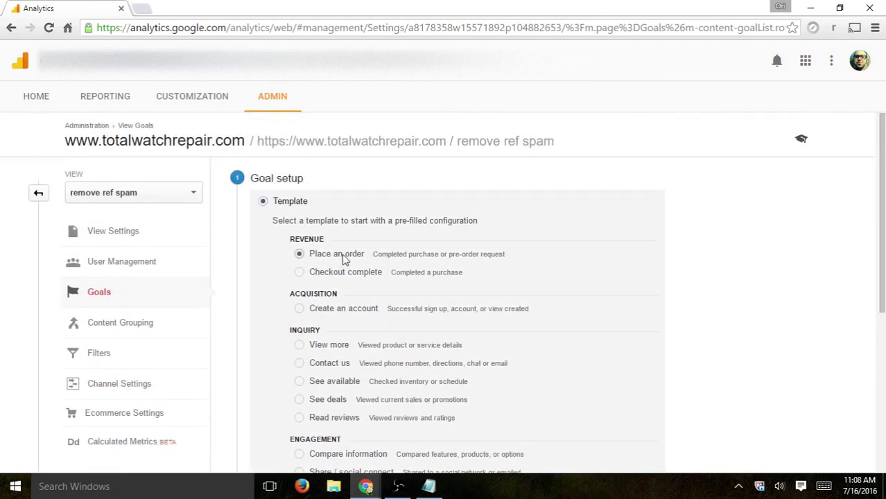
{"action": "scroll", "coordinate": [689, 228], "scroll_direction": "down", "scroll_amount": 4}
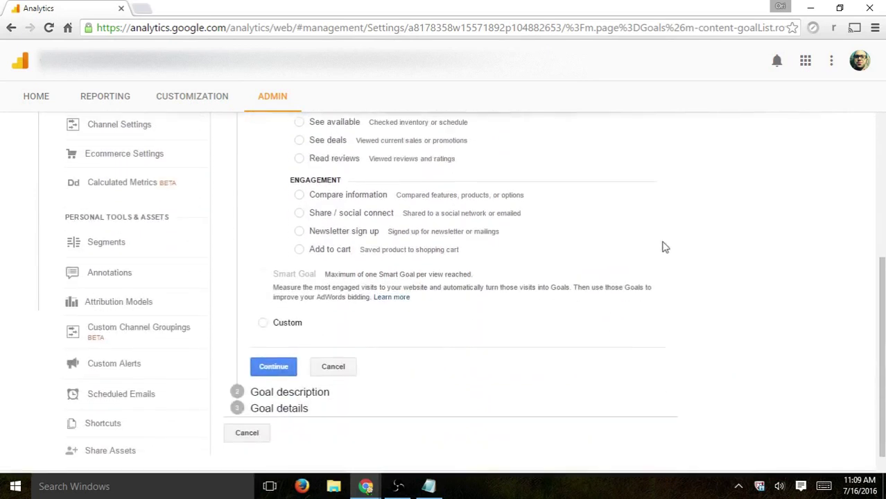
{"action": "left_click", "coordinate": [273, 366]}
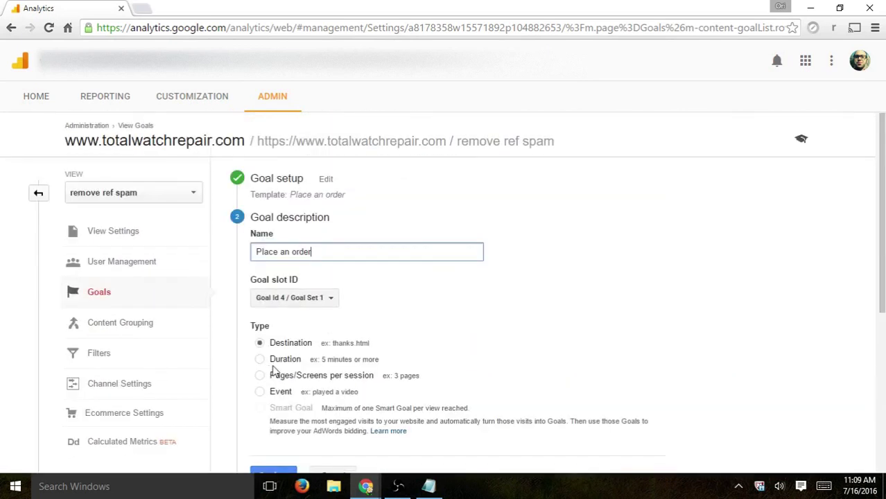
Replace the prefilled goal name with 'Checkout', keeping the Destination type
{"action": "triple_click", "coordinate": [358, 251]}
{"action": "type", "text": "Checkout"}
{"action": "scroll", "coordinate": [492, 279], "scroll_direction": "down", "scroll_amount": 1}
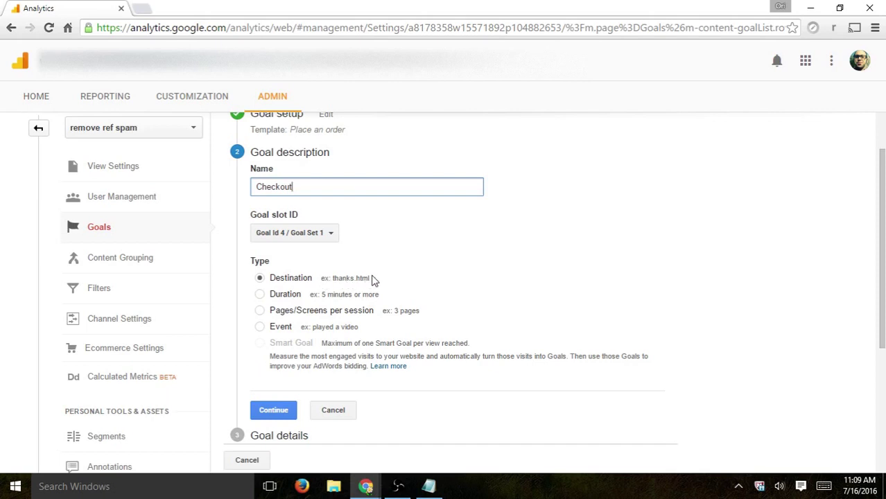
Set the goal destination to Equals /checkout/thank_you, copied from the Notepad notes
{"action": "left_click", "coordinate": [277, 411]}
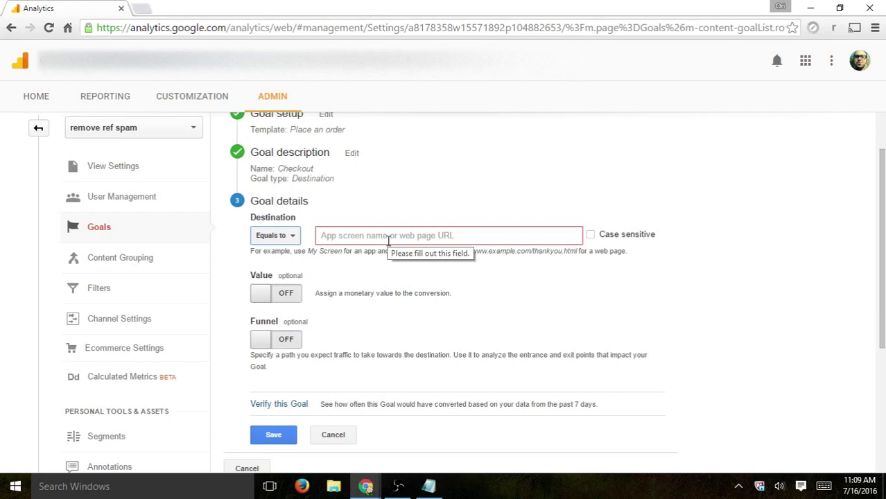
{"action": "left_click", "coordinate": [433, 491]}
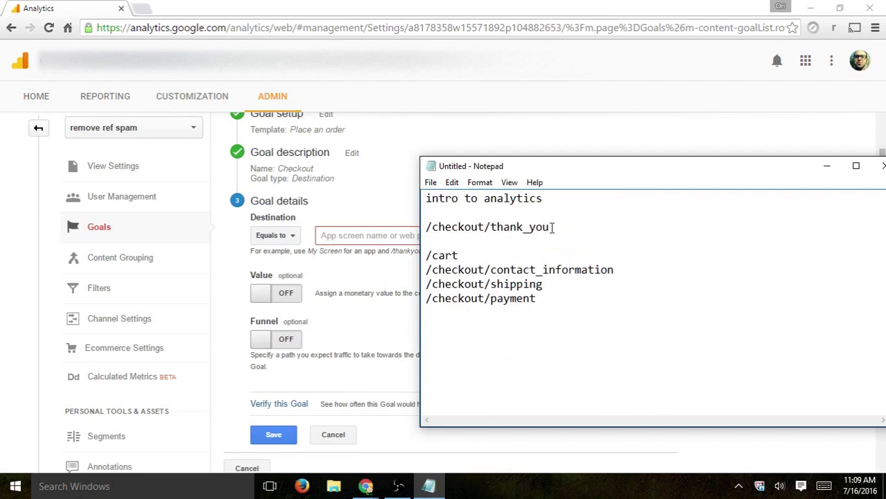
{"action": "left_click_drag", "start_coordinate": [550, 227], "coordinate": [425, 227]}
{"action": "key", "text": "ctrl+c"}
{"action": "left_click", "coordinate": [383, 237]}
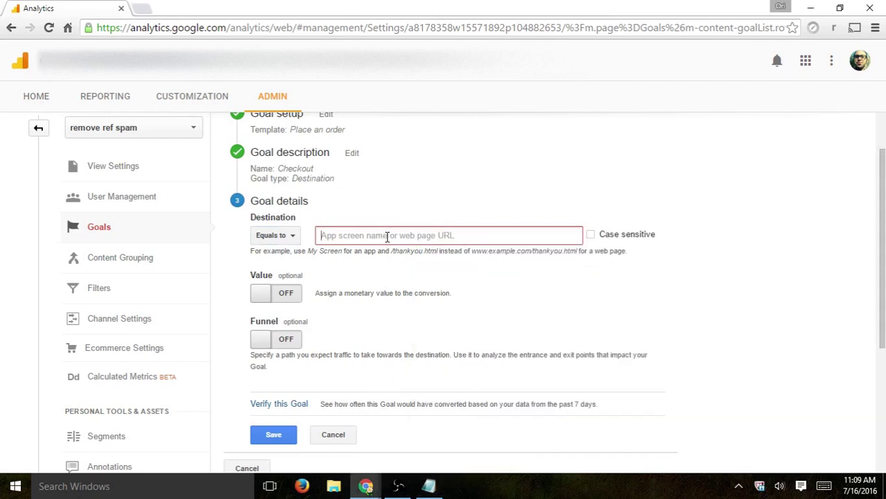
{"action": "key", "text": "ctrl+v"}
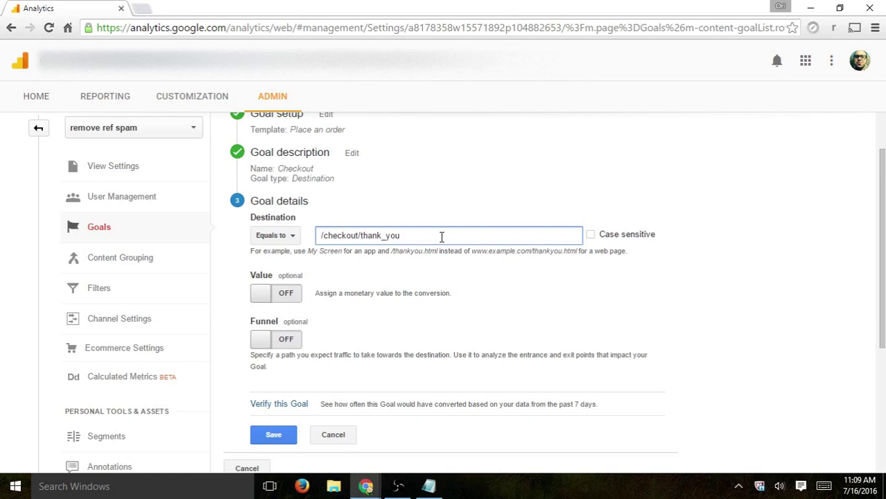
{"action": "triple_click", "coordinate": [393, 234]}
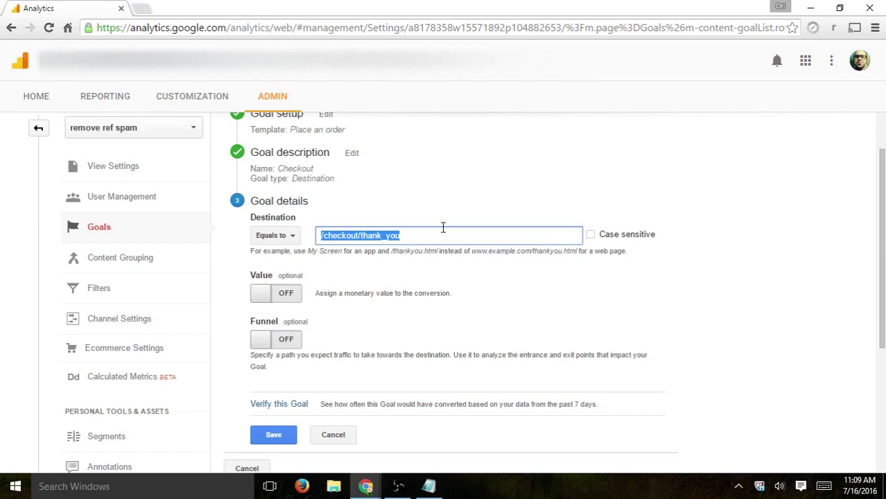
{"action": "left_click", "coordinate": [484, 201]}
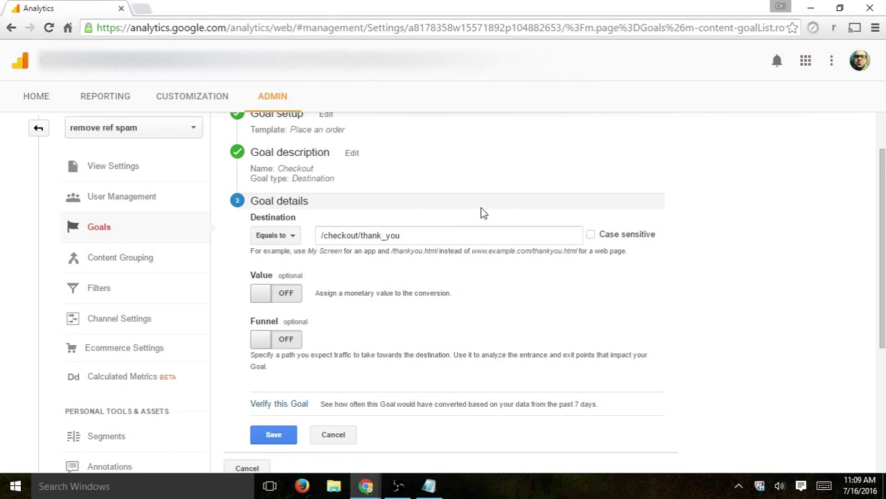
{"action": "left_click_drag", "start_coordinate": [425, 235], "coordinate": [293, 237]}
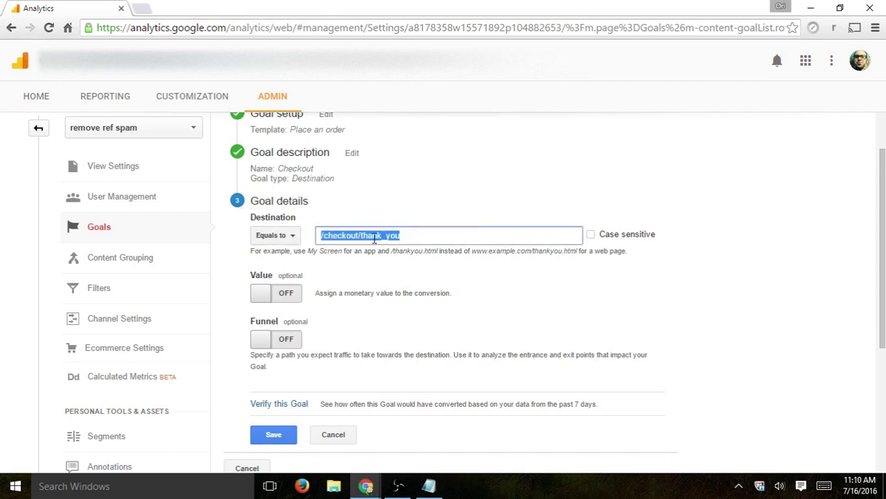
Turn on the funnel and make step 1 'Cart' with page /cart
{"action": "left_click", "coordinate": [287, 348]}
{"action": "scroll", "coordinate": [798, 240], "scroll_direction": "down", "scroll_amount": 2}
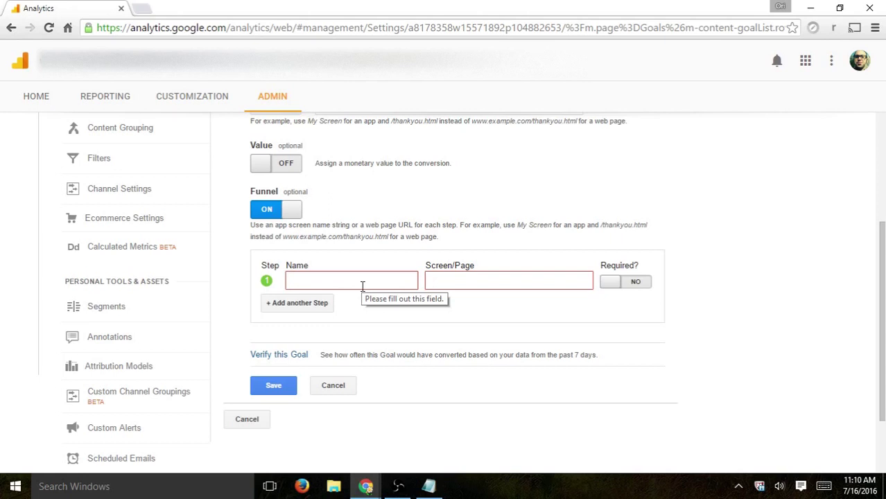
{"action": "left_click", "coordinate": [426, 287]}
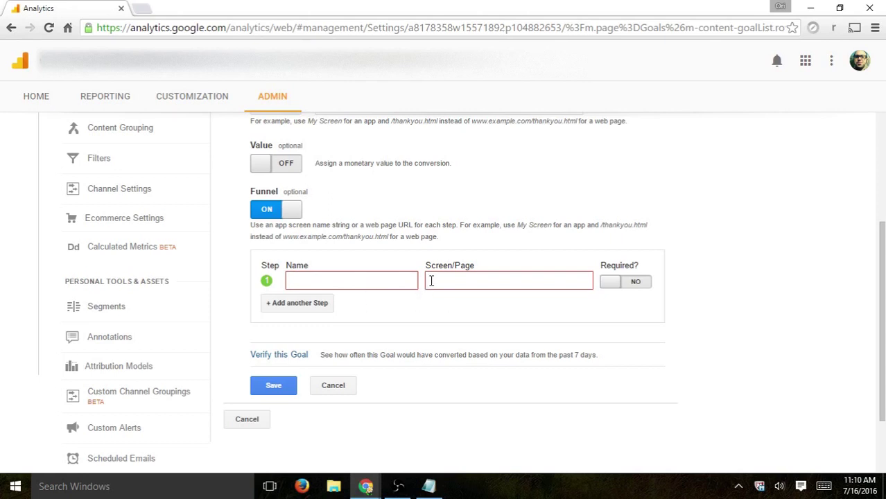
{"action": "left_click", "coordinate": [433, 489]}
{"action": "left_click_drag", "start_coordinate": [471, 255], "coordinate": [413, 256]}
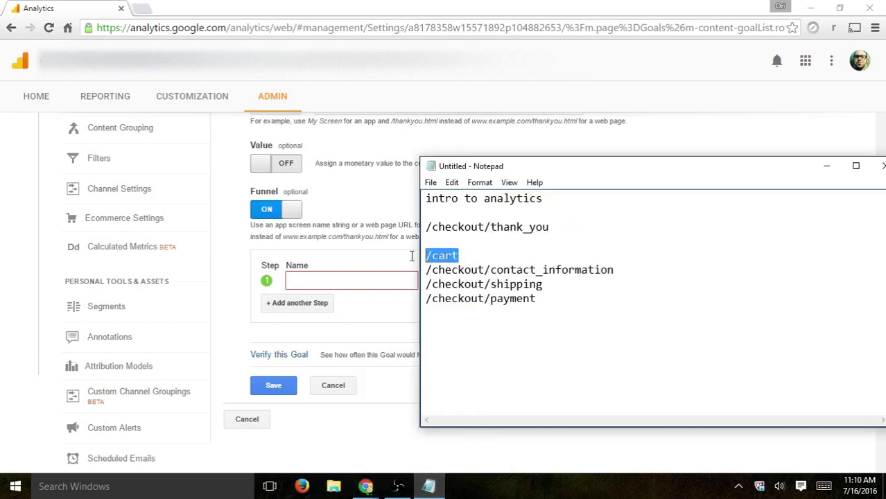
{"action": "left_click", "coordinate": [380, 278]}
{"action": "type", "text": "Cart"}
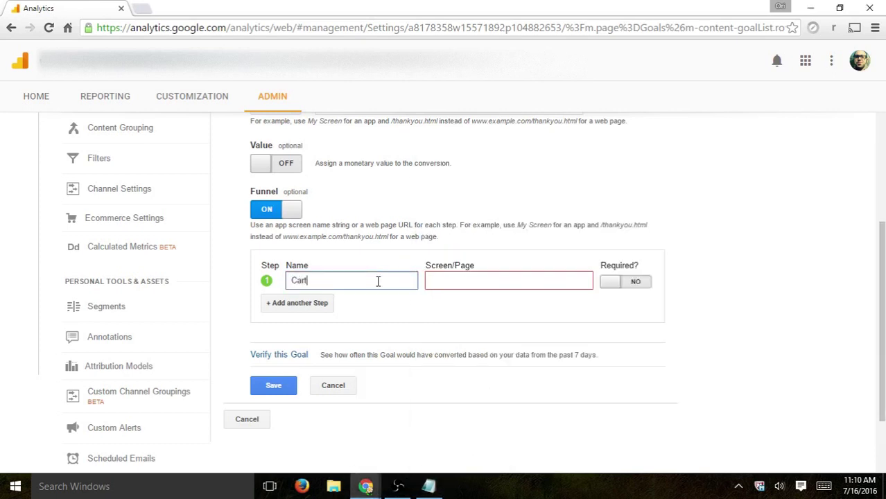
{"action": "left_click", "coordinate": [479, 277]}
{"action": "key", "text": "ctrl+v"}
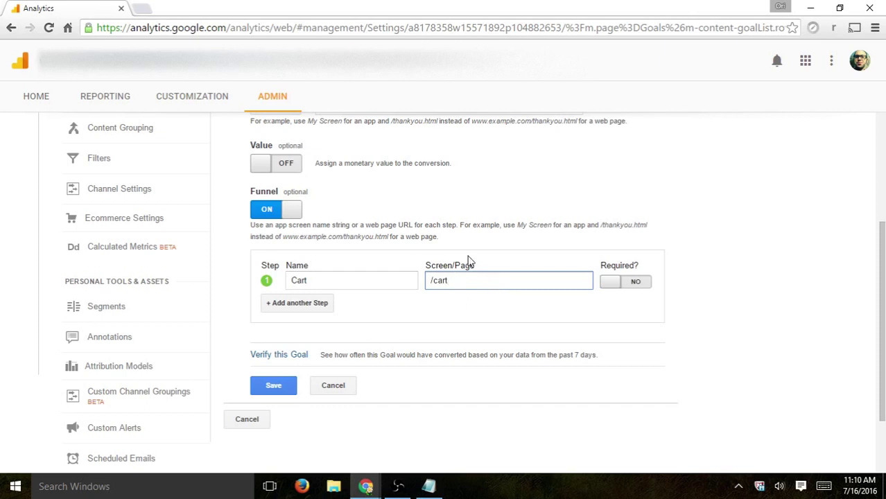
Add funnel step 2 'Contact Info' with its contact-information checkout path from the notes
{"action": "left_click", "coordinate": [298, 305]}
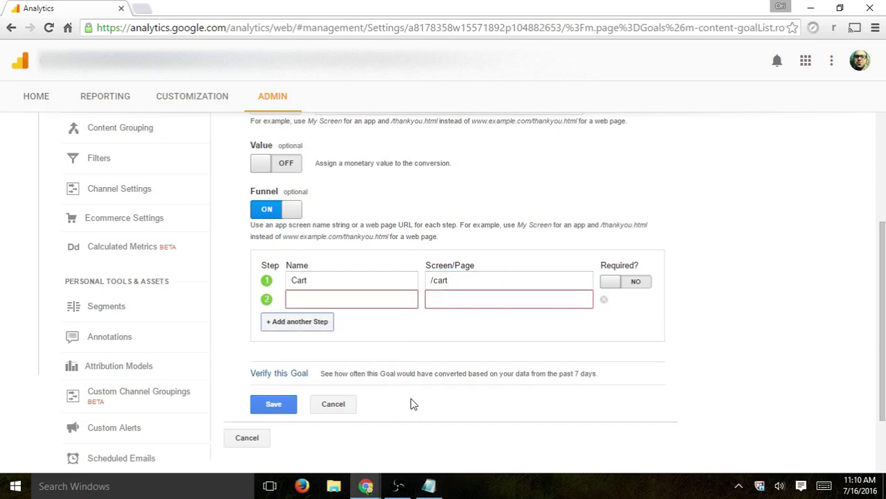
{"action": "left_click", "coordinate": [429, 486]}
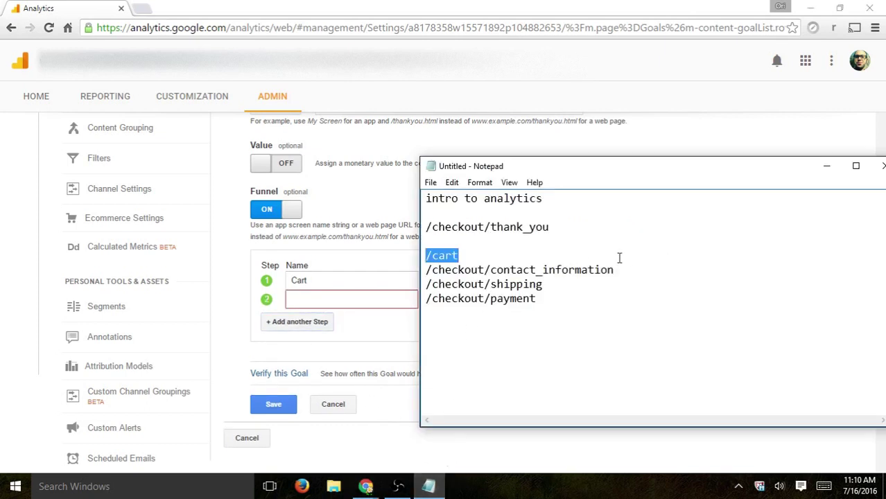
{"action": "left_click_drag", "start_coordinate": [615, 270], "coordinate": [406, 271]}
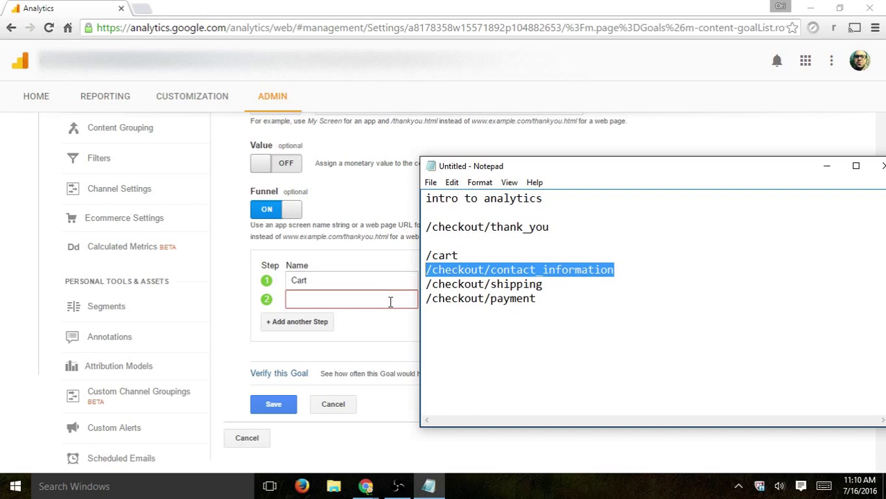
{"action": "left_click", "coordinate": [393, 323]}
{"action": "left_click", "coordinate": [479, 300]}
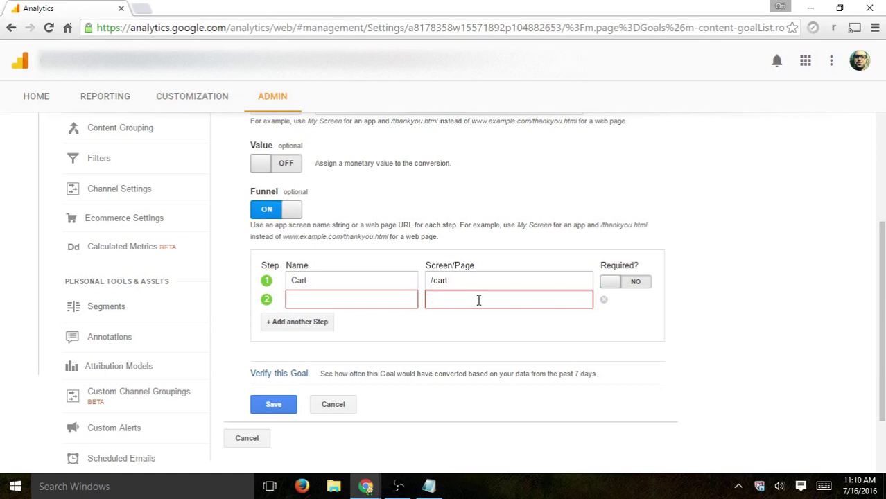
{"action": "key", "text": "ctrl+v"}
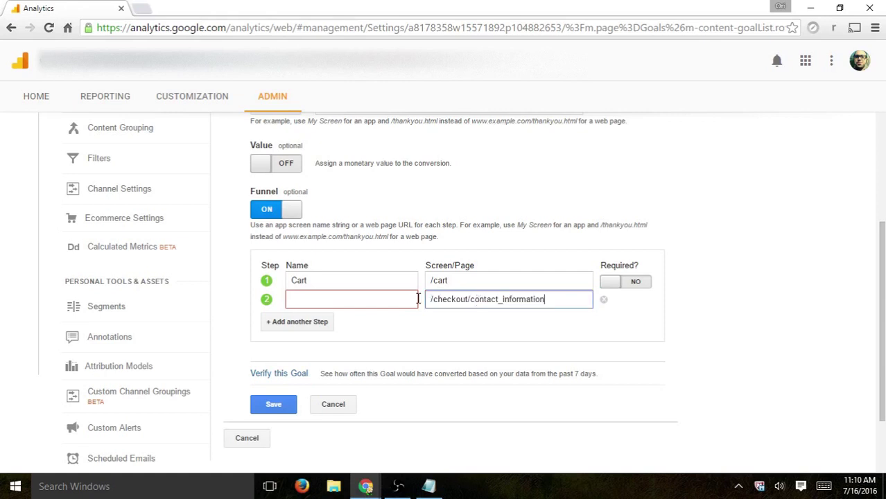
{"action": "left_click", "coordinate": [365, 299]}
{"action": "type", "text": "Contact "}
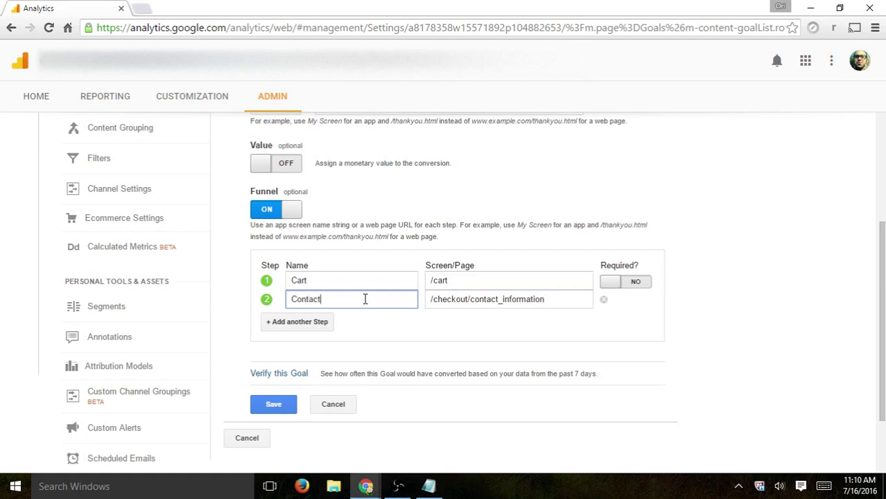
{"action": "type", "text": "Info"}
Add funnel step 3 'Shipping Info' with page /checkout/shipping
{"action": "left_click", "coordinate": [305, 323]}
{"action": "left_click", "coordinate": [429, 486]}
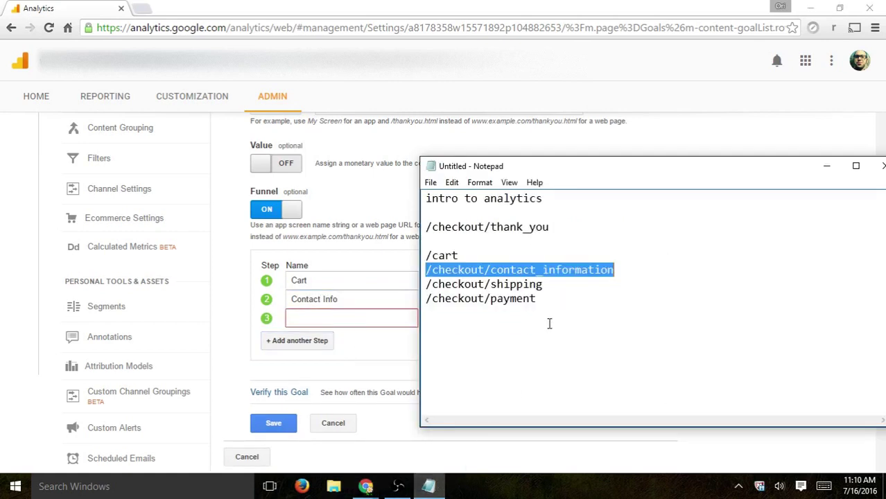
{"action": "left_click", "coordinate": [545, 285]}
{"action": "key", "text": "shift+Home"}
{"action": "left_click", "coordinate": [353, 319]}
{"action": "type", "text": "Shippi"}
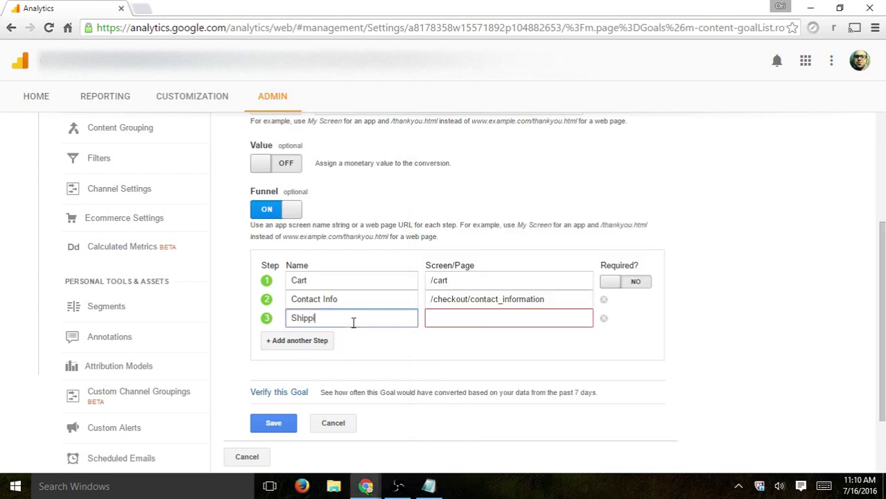
{"action": "type", "text": "ng Info"}
{"action": "key", "text": "Tab"}
{"action": "key", "text": "ctrl+v"}
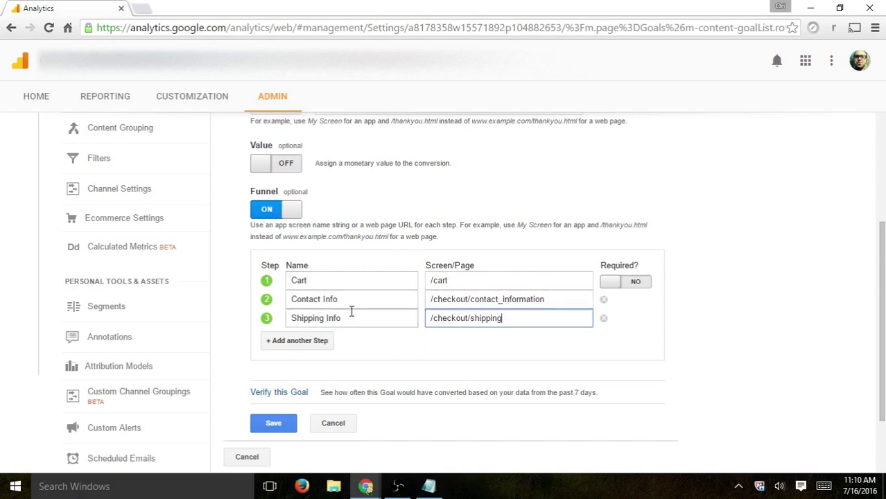
Add funnel step 4 'Payment Info' with page /checkout/payment
{"action": "left_click", "coordinate": [429, 488]}
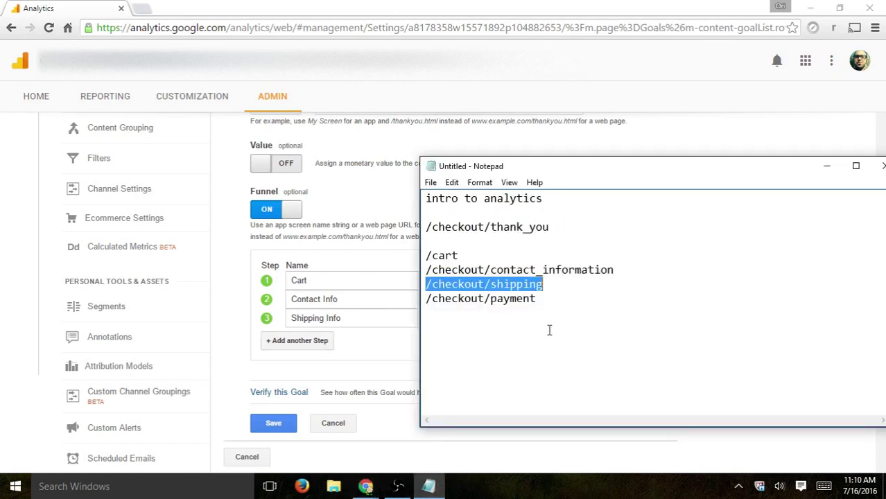
{"action": "left_click", "coordinate": [310, 343]}
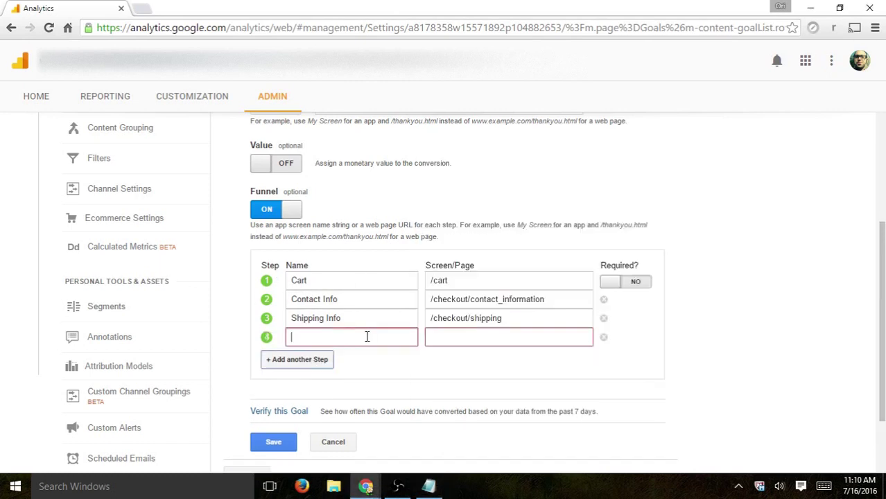
{"action": "type", "text": "Payment Info"}
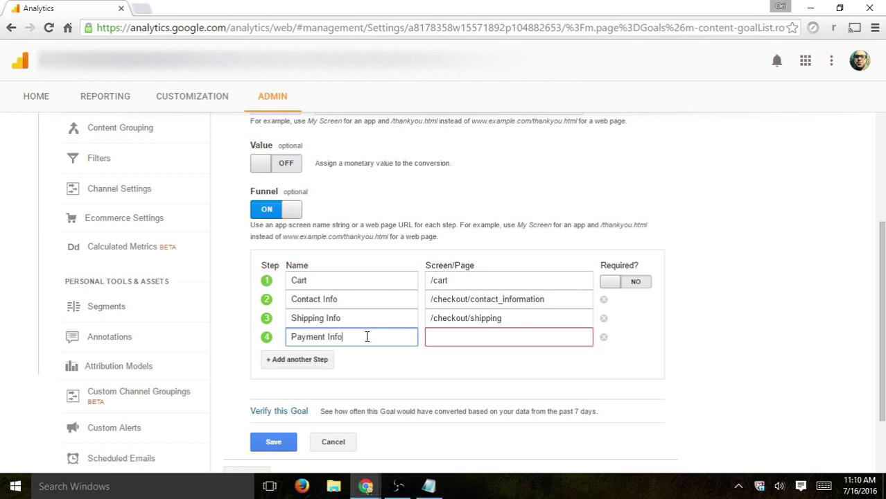
{"action": "left_click", "coordinate": [471, 336]}
{"action": "type", "text": "/checkout/payment"}
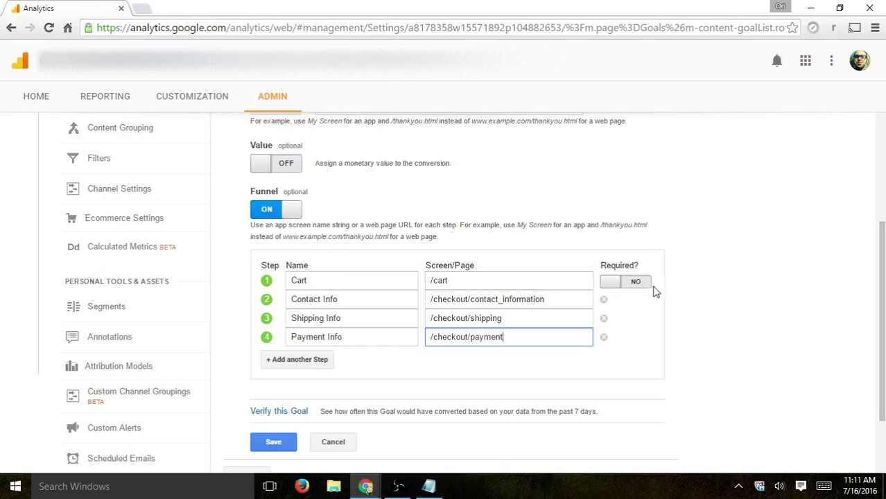
Verify the goal, showing an estimated 4.56% conversion rate over the past 7 days
{"action": "scroll", "coordinate": [664, 283], "scroll_direction": "down", "scroll_amount": 1}
{"action": "scroll", "coordinate": [496, 279], "scroll_direction": "up", "scroll_amount": 1}
{"action": "scroll", "coordinate": [496, 278], "scroll_direction": "down", "scroll_amount": 1}
{"action": "left_click", "coordinate": [290, 346]}
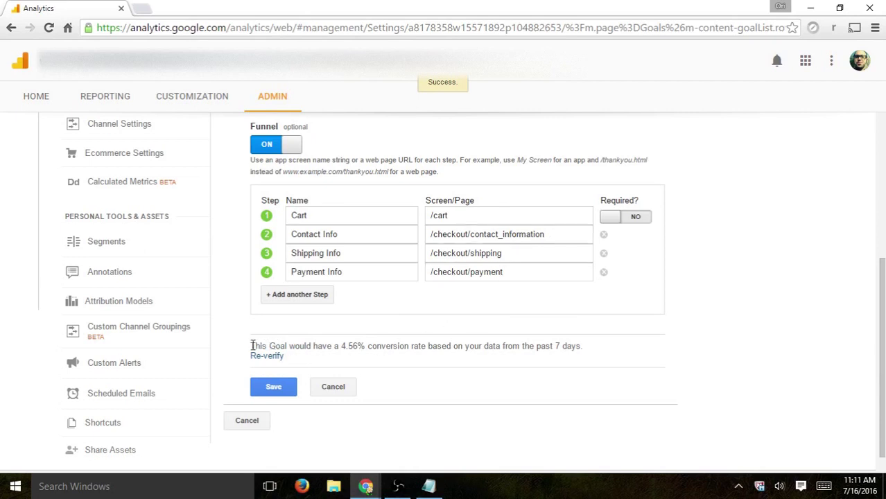
{"action": "left_click_drag", "start_coordinate": [251, 346], "coordinate": [350, 346]}
{"action": "left_click_drag", "start_coordinate": [537, 346], "coordinate": [582, 346]}
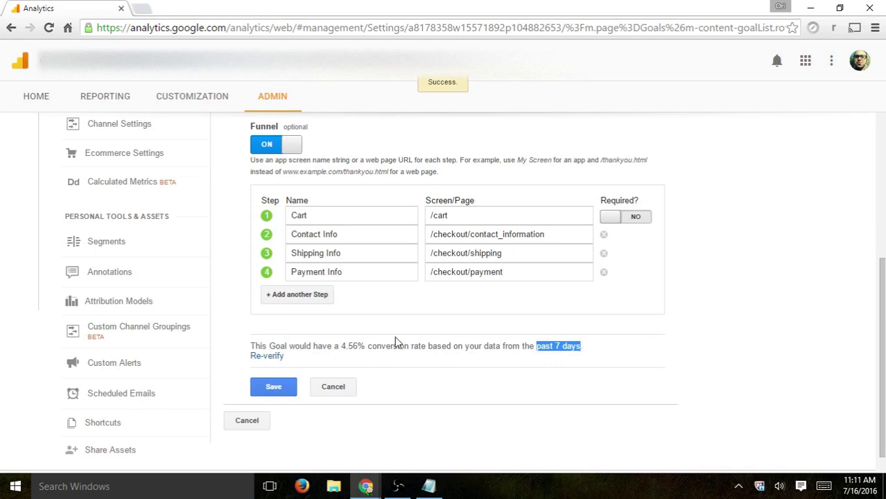
{"action": "left_click_drag", "start_coordinate": [340, 346], "coordinate": [364, 345]}
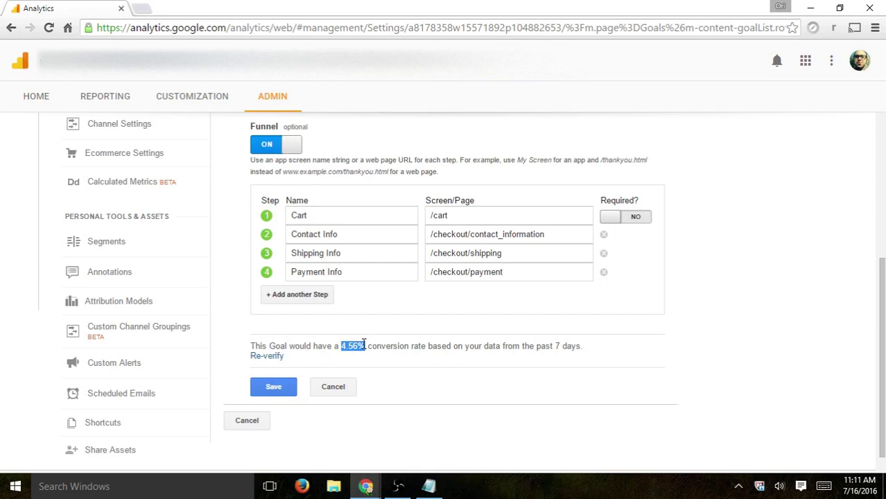
Save the Checkout goal and bring up the Goal Funnel report window
{"action": "left_click", "coordinate": [276, 386]}
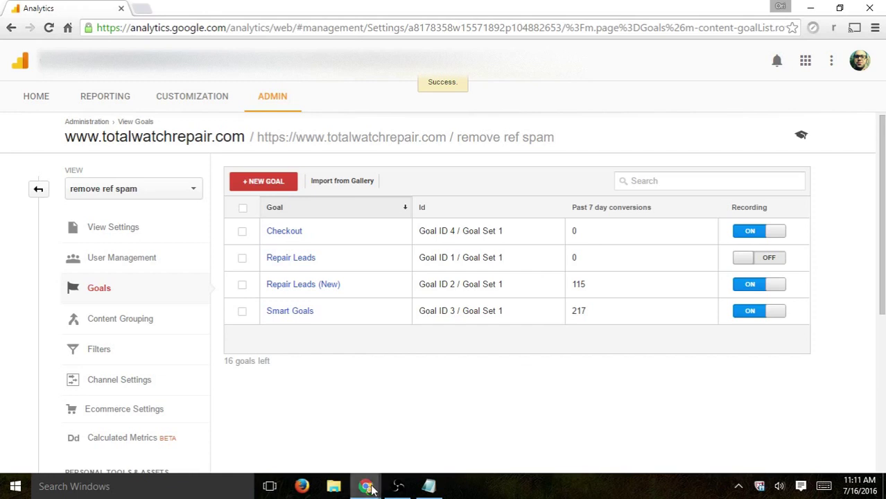
{"action": "mouse_move", "coordinate": [373, 488]}
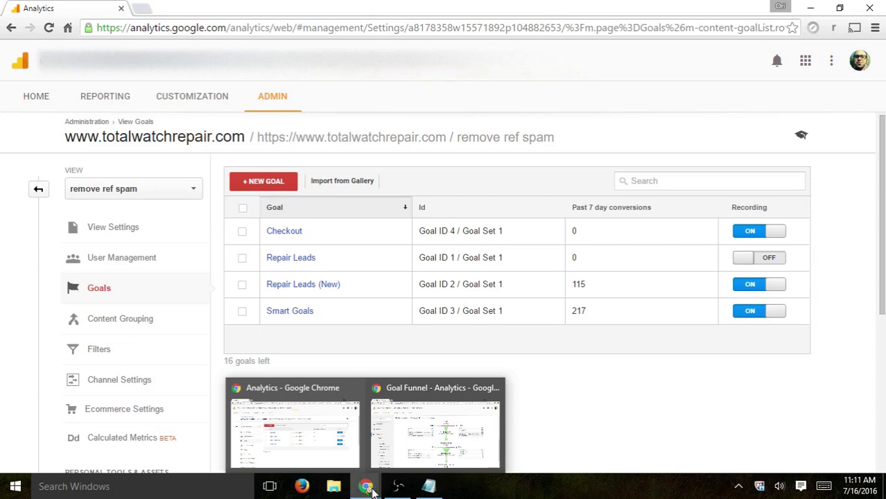
{"action": "left_click", "coordinate": [456, 426]}
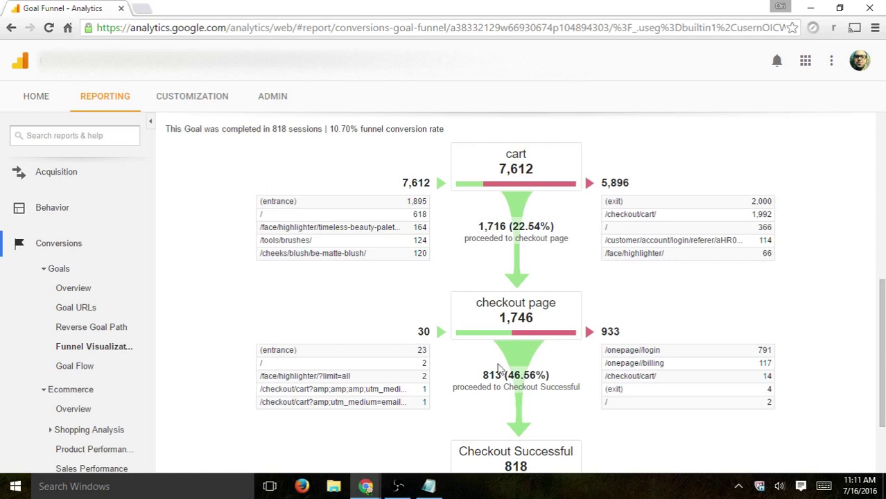
{"action": "left_click_drag", "start_coordinate": [497, 170], "coordinate": [538, 171]}
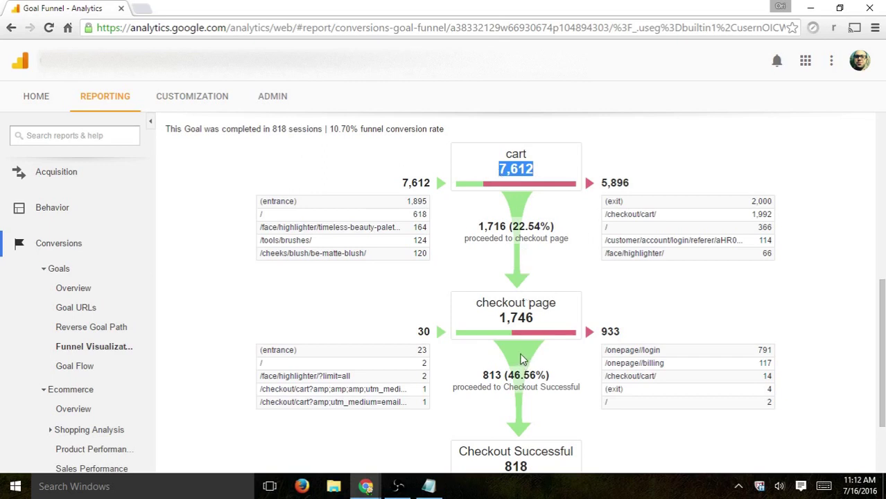
{"action": "left_click_drag", "start_coordinate": [516, 231], "coordinate": [550, 227]}
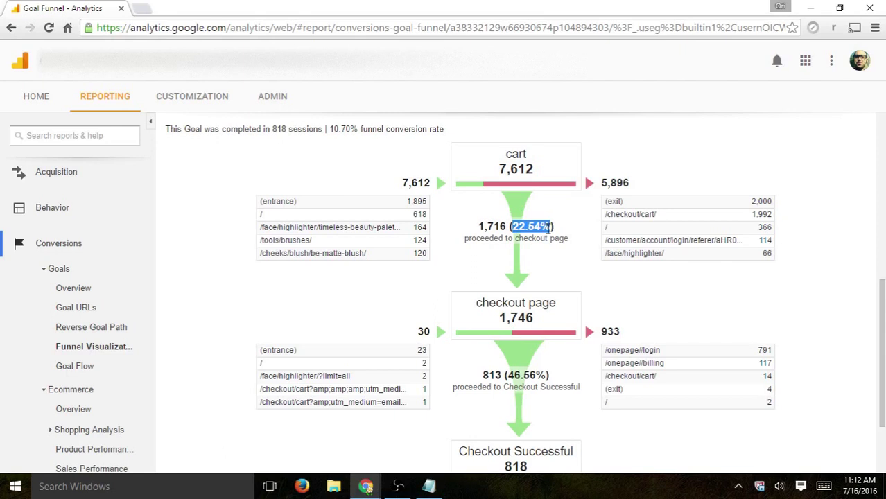
{"action": "left_click_drag", "start_coordinate": [476, 303], "coordinate": [579, 310]}
{"action": "left_click", "coordinate": [532, 317]}
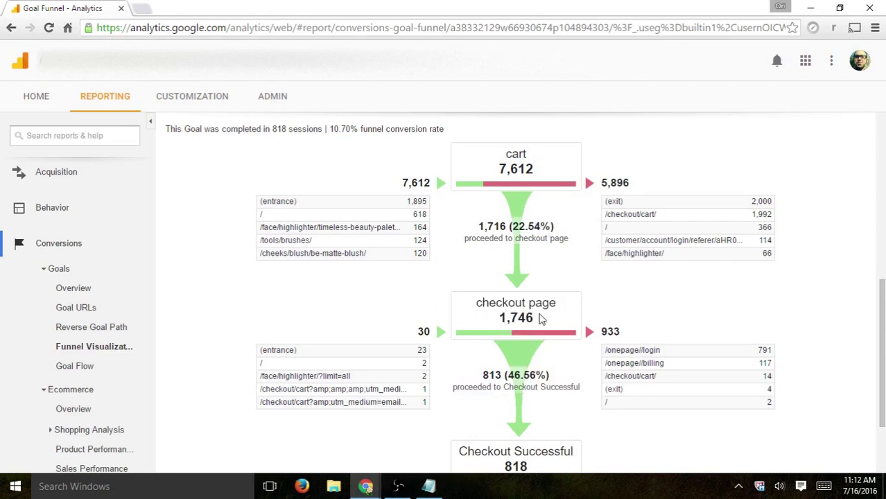
{"action": "scroll", "coordinate": [544, 316], "scroll_direction": "down", "scroll_amount": 1}
{"action": "left_click_drag", "start_coordinate": [496, 258], "coordinate": [547, 252]}
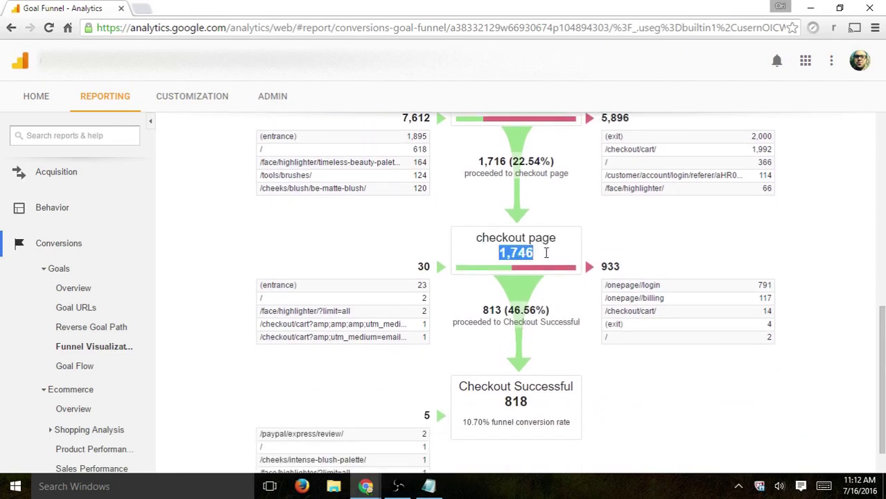
{"action": "left_click_drag", "start_coordinate": [507, 310], "coordinate": [547, 311]}
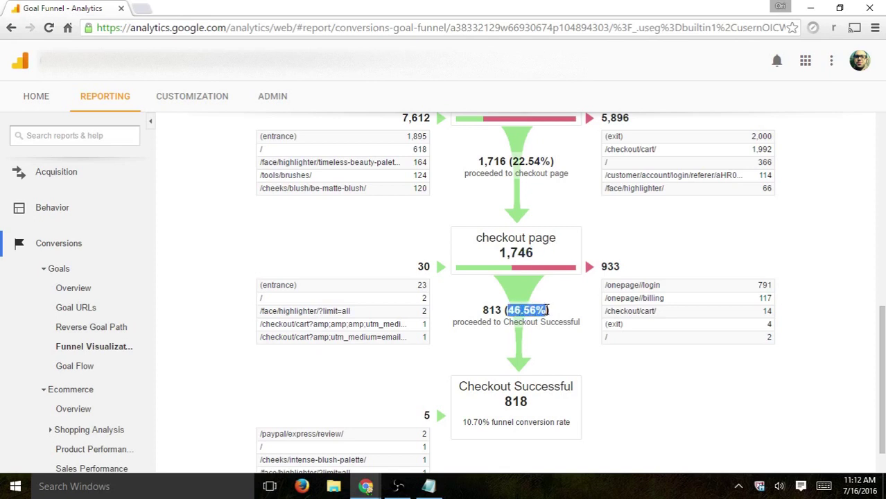
{"action": "left_click_drag", "start_coordinate": [496, 253], "coordinate": [545, 254]}
{"action": "left_click_drag", "start_coordinate": [504, 402], "coordinate": [530, 403]}
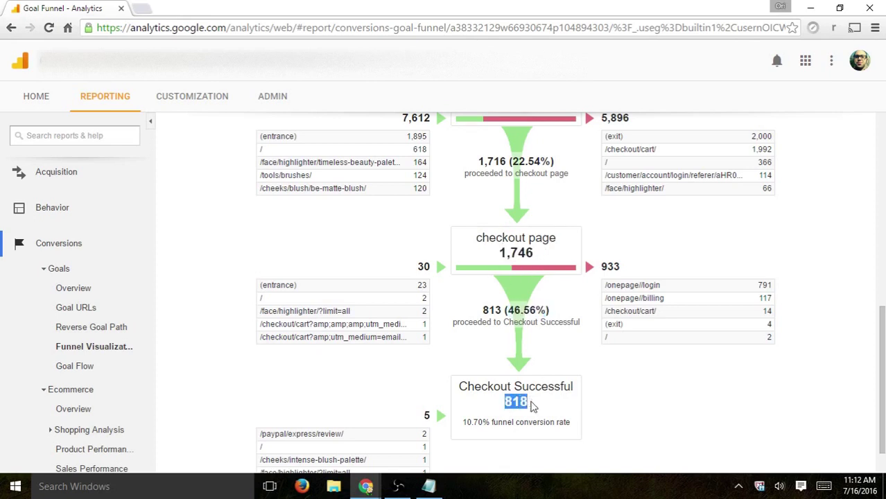
{"action": "scroll", "coordinate": [575, 361], "scroll_direction": "up", "scroll_amount": 1}
{"action": "left_click", "coordinate": [546, 338]}
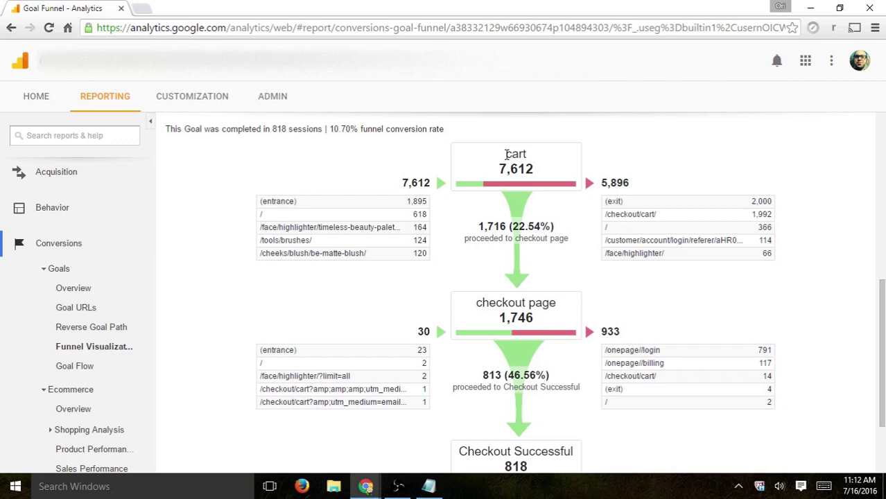
{"action": "left_click_drag", "start_coordinate": [506, 154], "coordinate": [535, 156]}
{"action": "left_click_drag", "start_coordinate": [475, 303], "coordinate": [576, 305]}
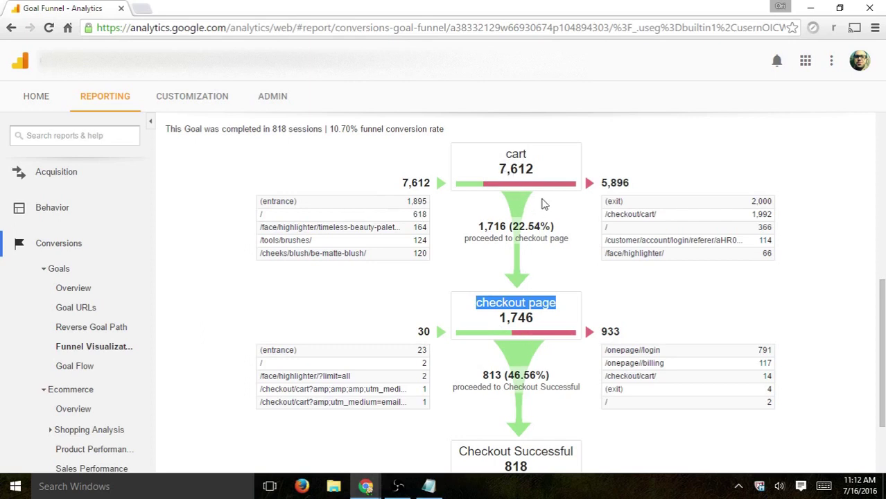
{"action": "left_click", "coordinate": [511, 309]}
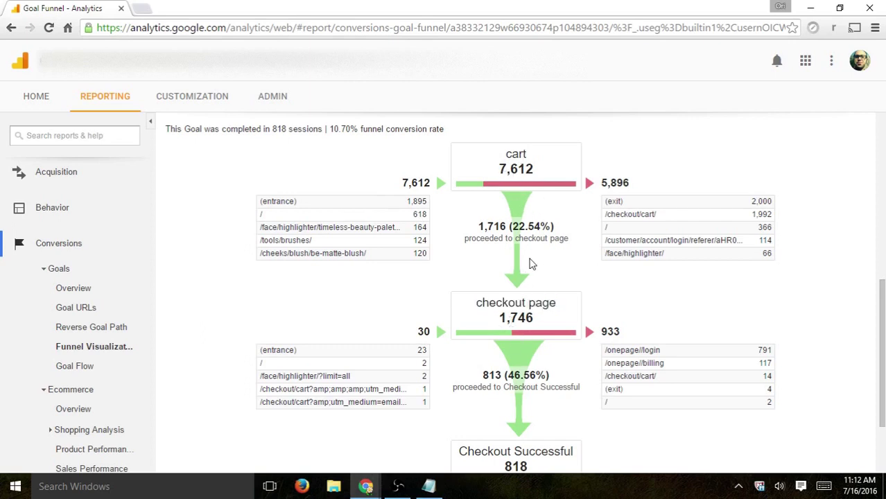
{"action": "left_click_drag", "start_coordinate": [613, 201], "coordinate": [678, 206]}
{"action": "left_click", "coordinate": [615, 200]}
{"action": "triple_click", "coordinate": [615, 201]}
{"action": "left_click_drag", "start_coordinate": [616, 214], "coordinate": [631, 211]}
{"action": "left_click", "coordinate": [621, 232]}
{"action": "double_click", "coordinate": [606, 228]}
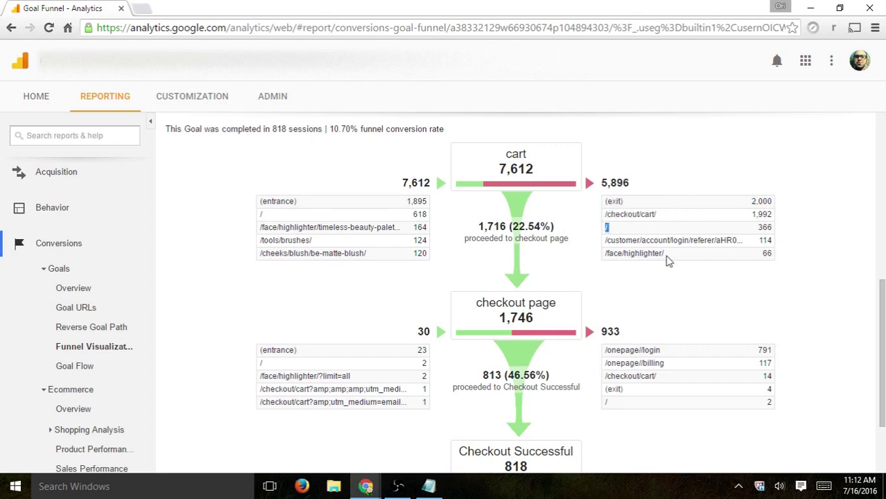